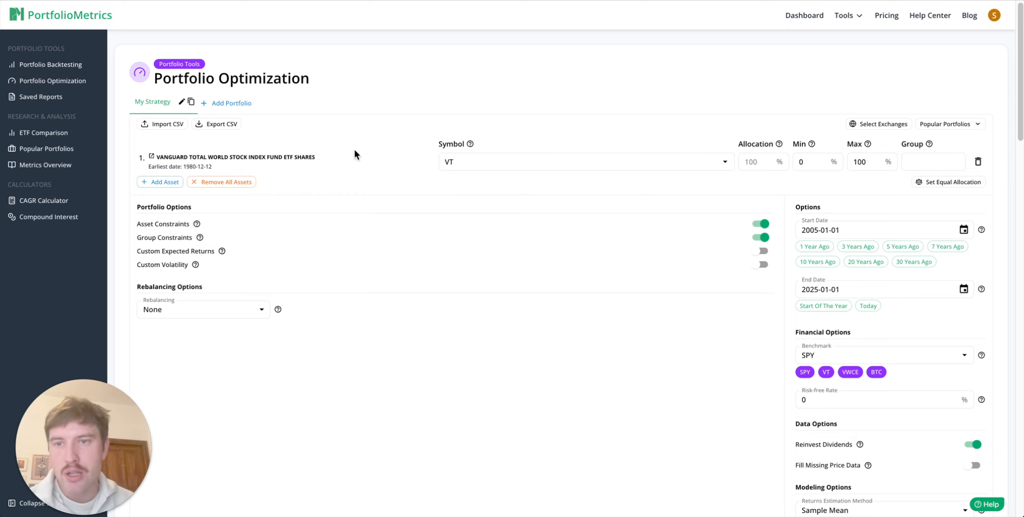
- Add BND as a second asset to the portfolio with a 20% allocation
left_click(165, 181)
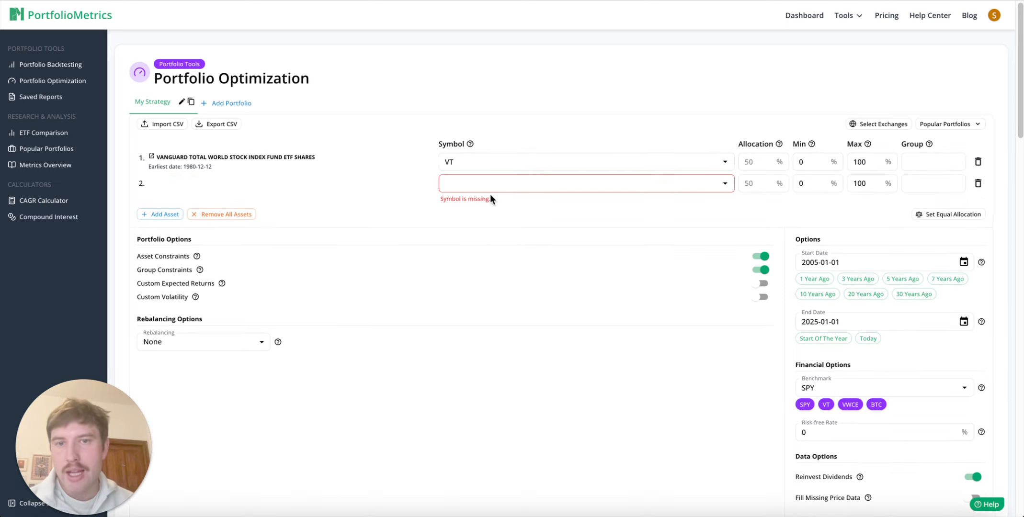
left_click(512, 188)
type("BNM")
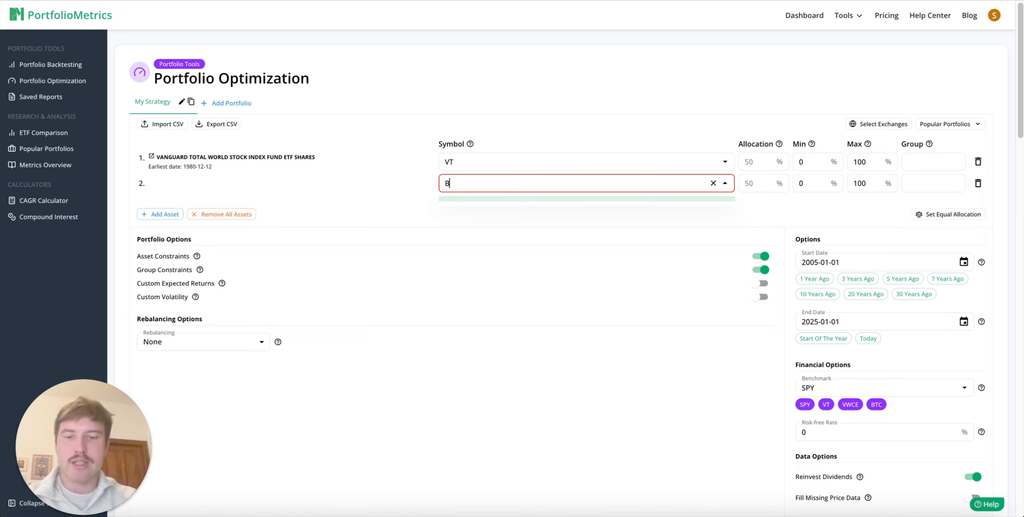
key("BackSpace")
key("BackSpace")
type("ND")
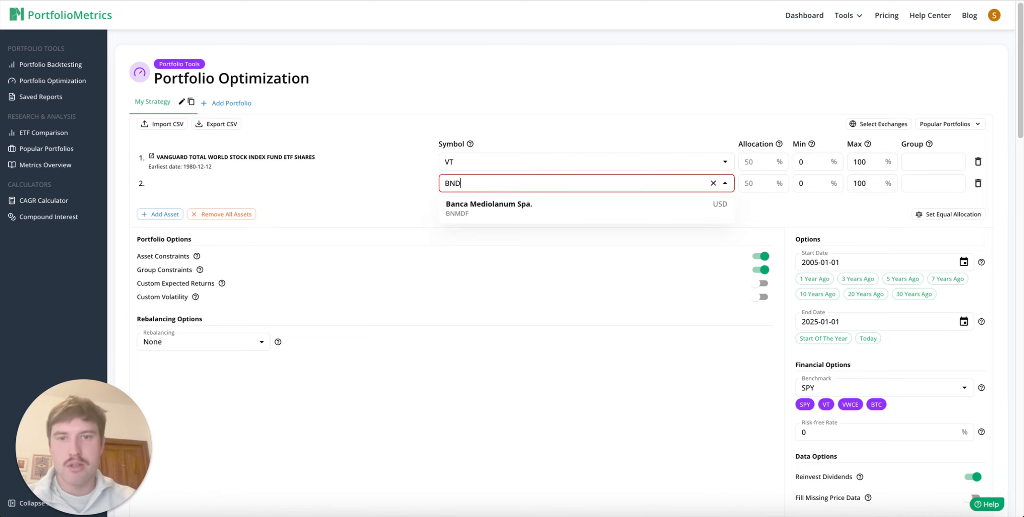
left_click(540, 215)
left_click(757, 183)
type("20")
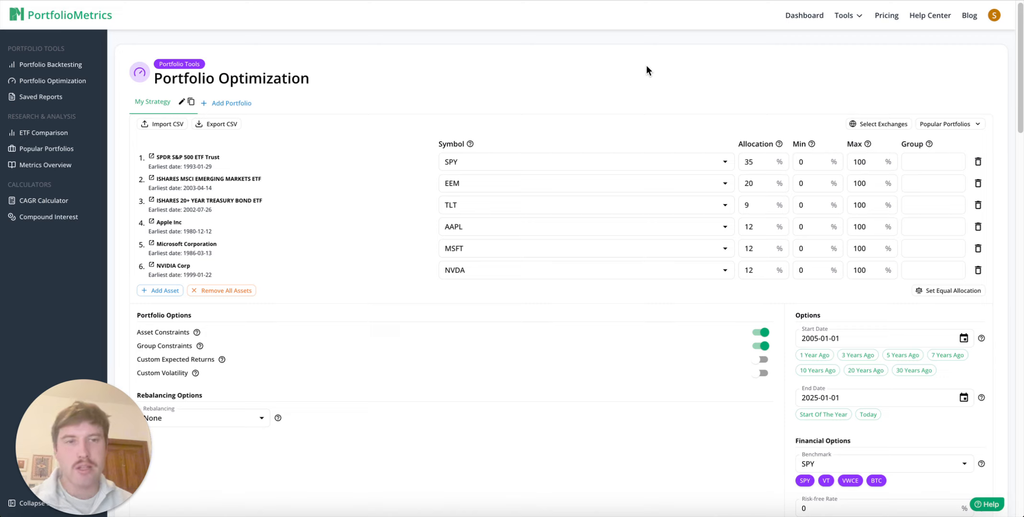
- Constrain SPY's weight to a minimum of 20% and a maximum of 40%
double_click(860, 164)
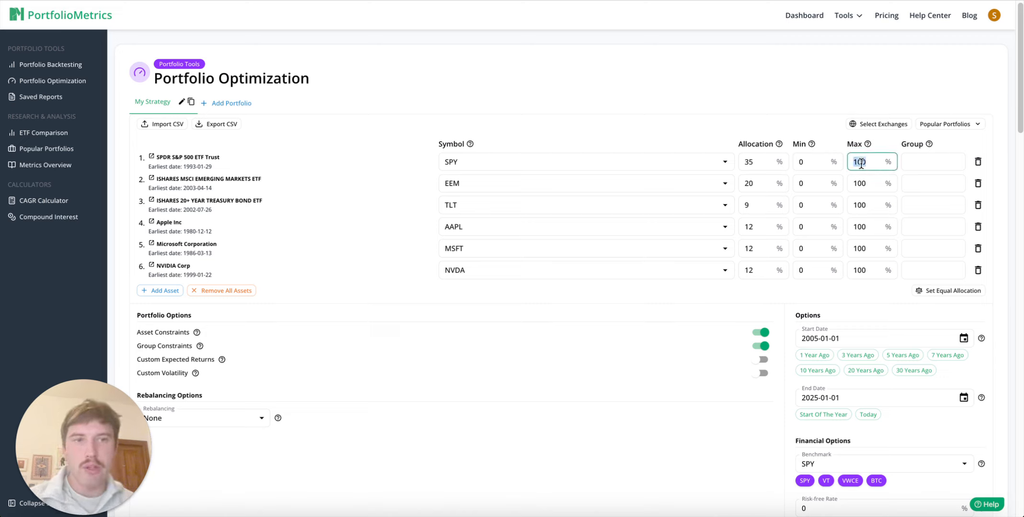
type("40")
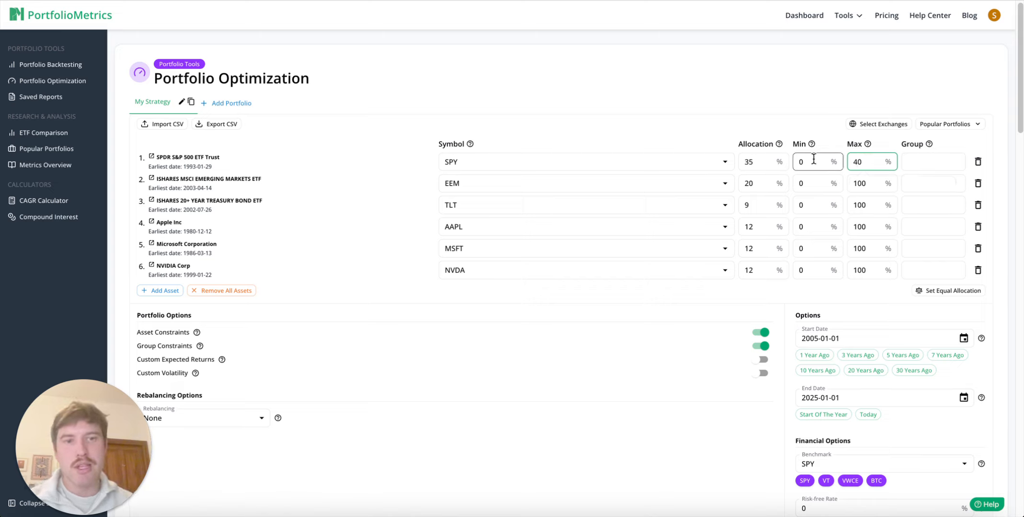
left_click(804, 160)
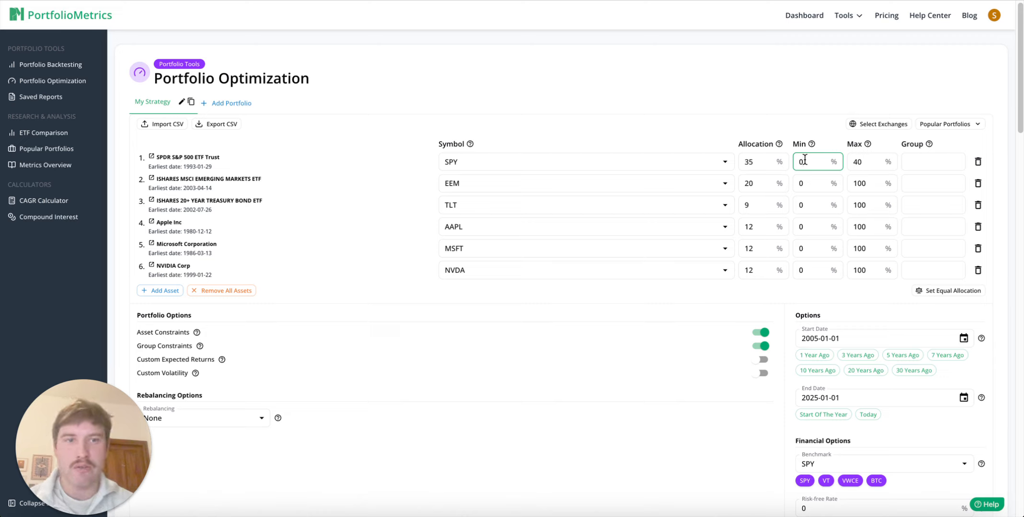
key("BackSpace")
type("20")
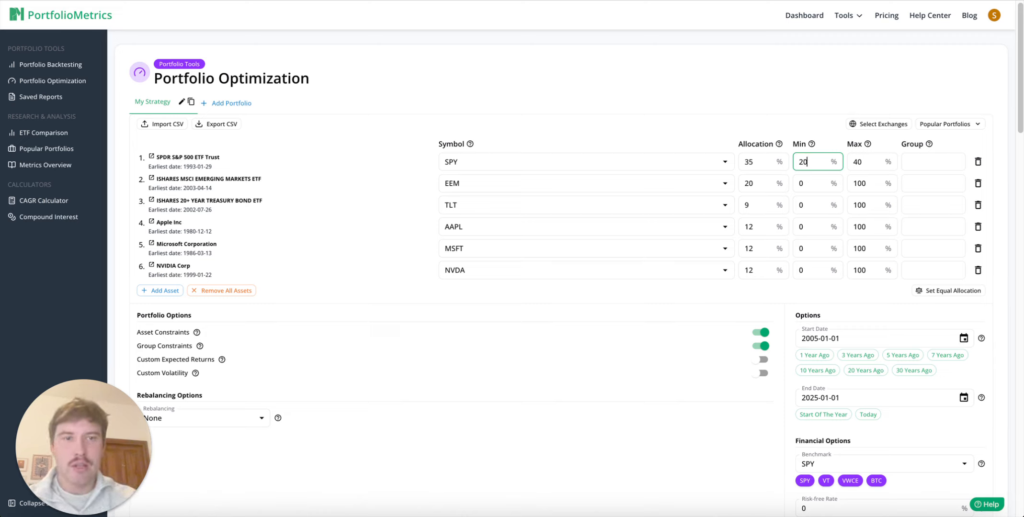
left_click(814, 110)
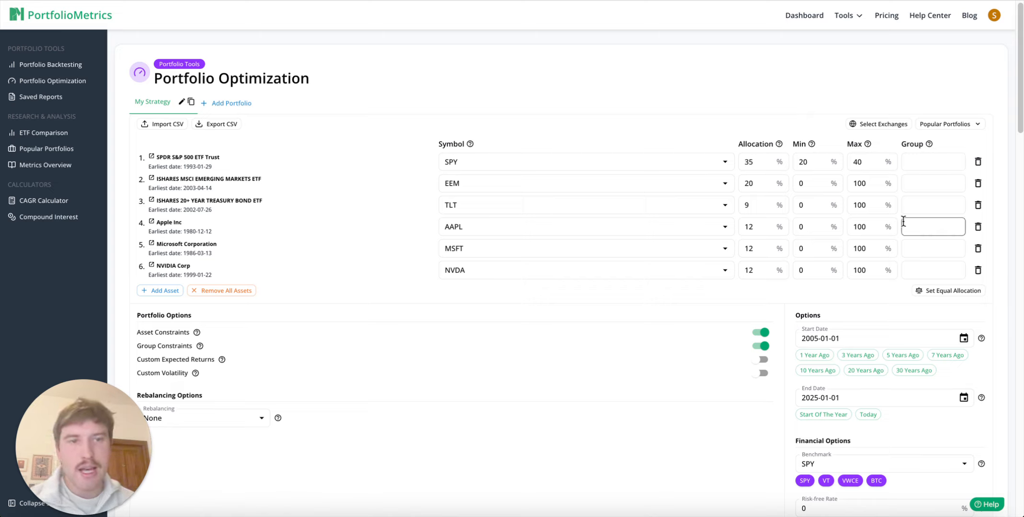
- Cap the maximum weight of AAPL, MSFT and NVDA at 15% each
double_click(858, 227)
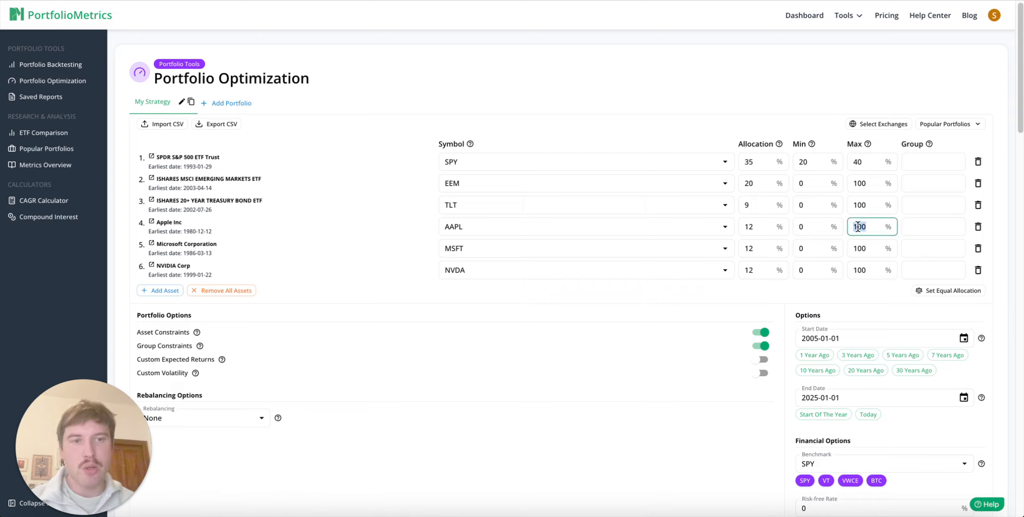
type("15")
left_click(860, 248)
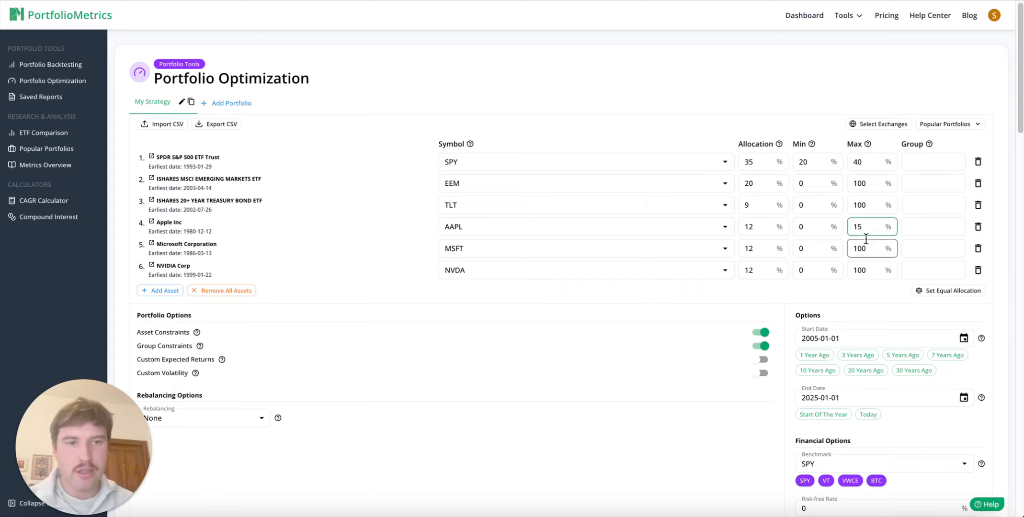
double_click(861, 249)
type("15")
double_click(860, 271)
type("15")
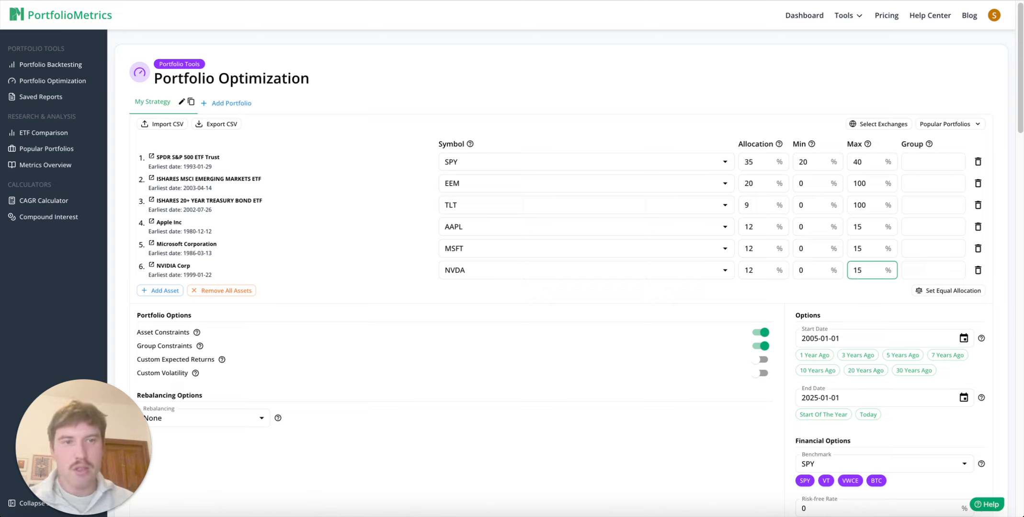
left_click(829, 100)
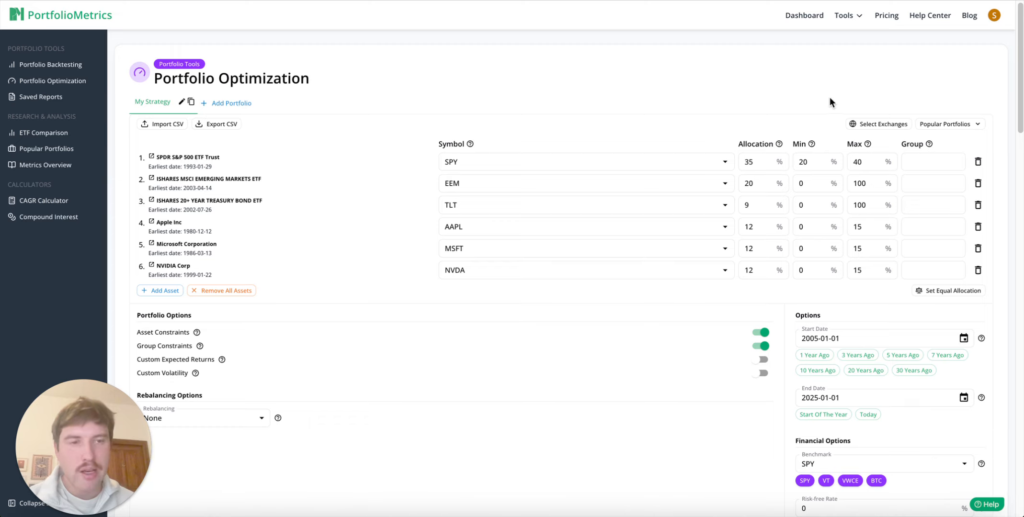
- Assign AAPL, MSFT and NVDA to a group named Tech
left_click(931, 226)
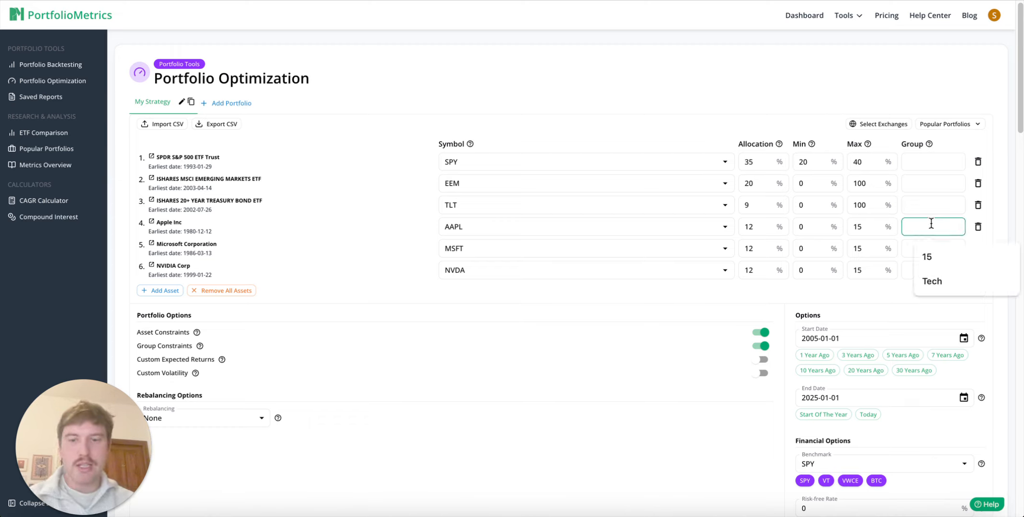
type("Tech")
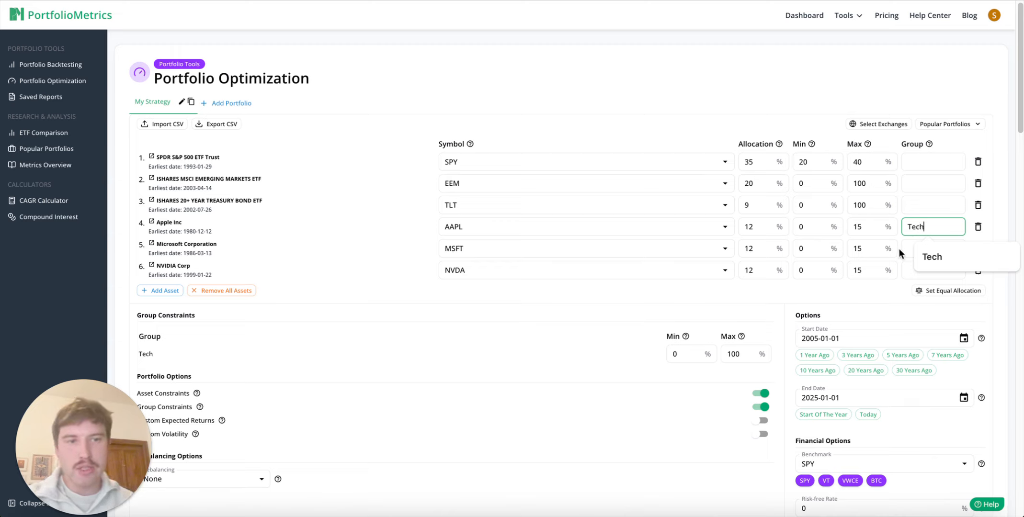
left_click(910, 248)
type("Tech")
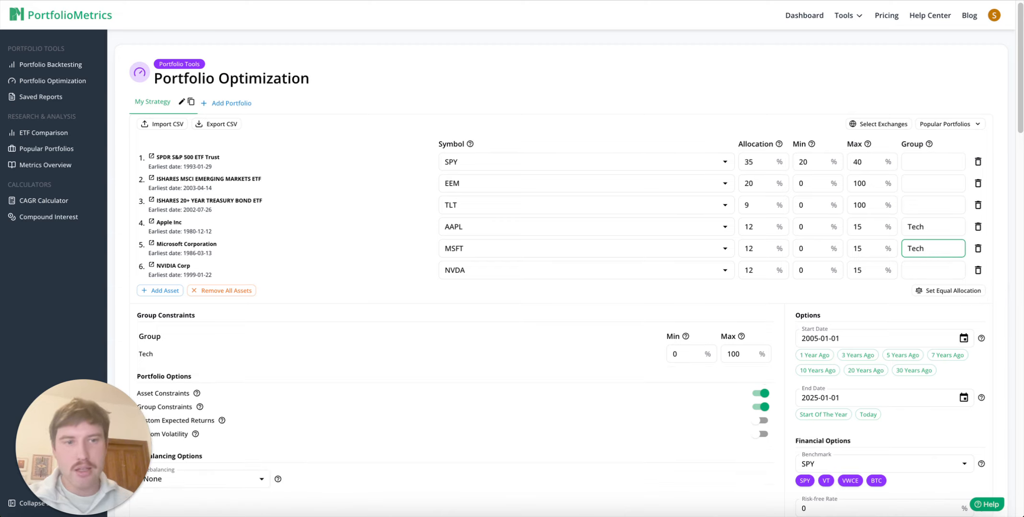
left_click(932, 267)
type("Tech")
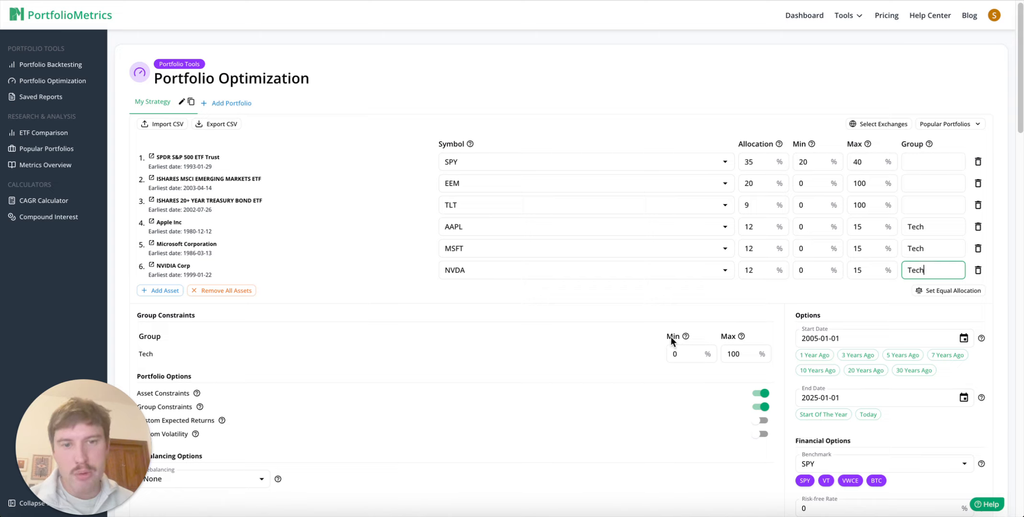
- Set the Tech group's maximum constraint to 40%
left_click(735, 354)
double_click(737, 352)
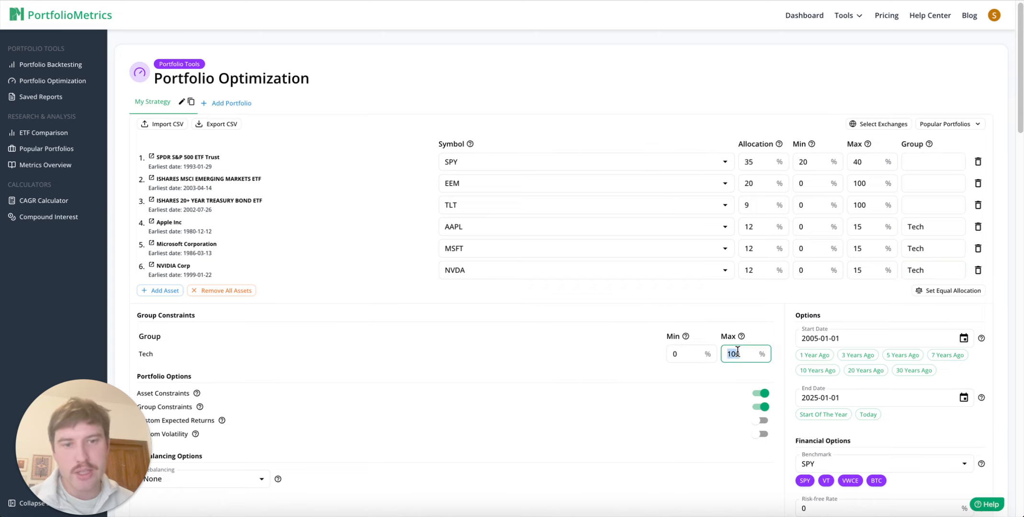
type("40")
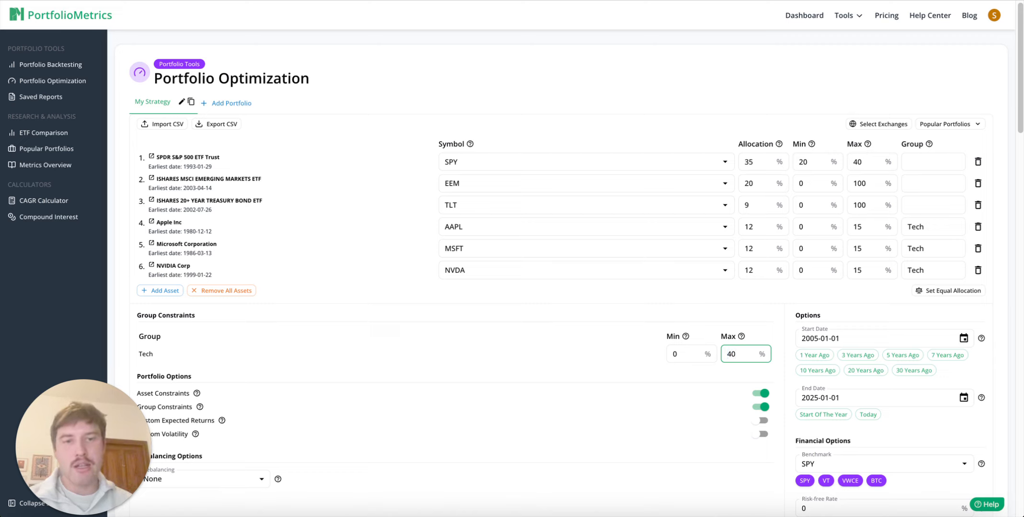
left_click(727, 290)
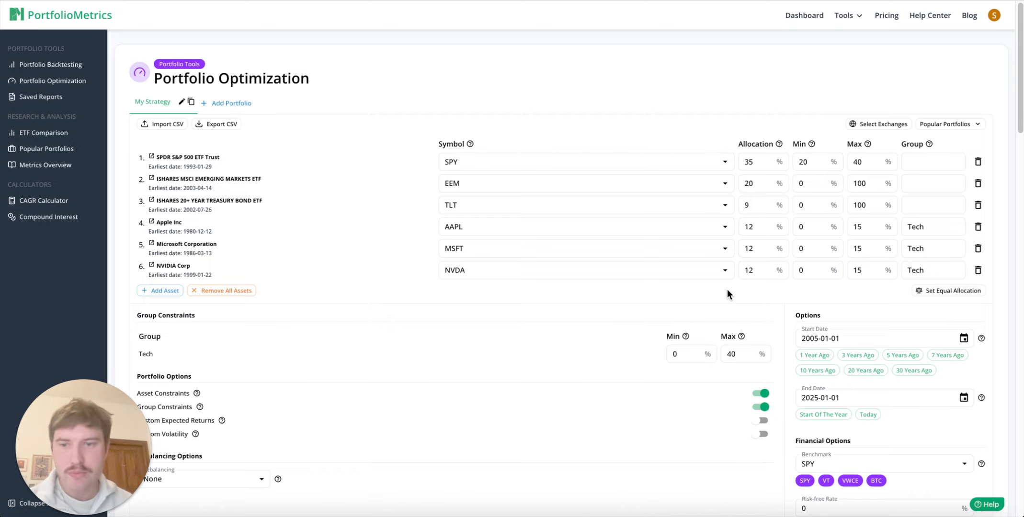
- Try out the Custom Expected Returns and Custom Volatility options, switching both on and back off
scroll(490, 232, "down", 1)
scroll(480, 307, "down", 1)
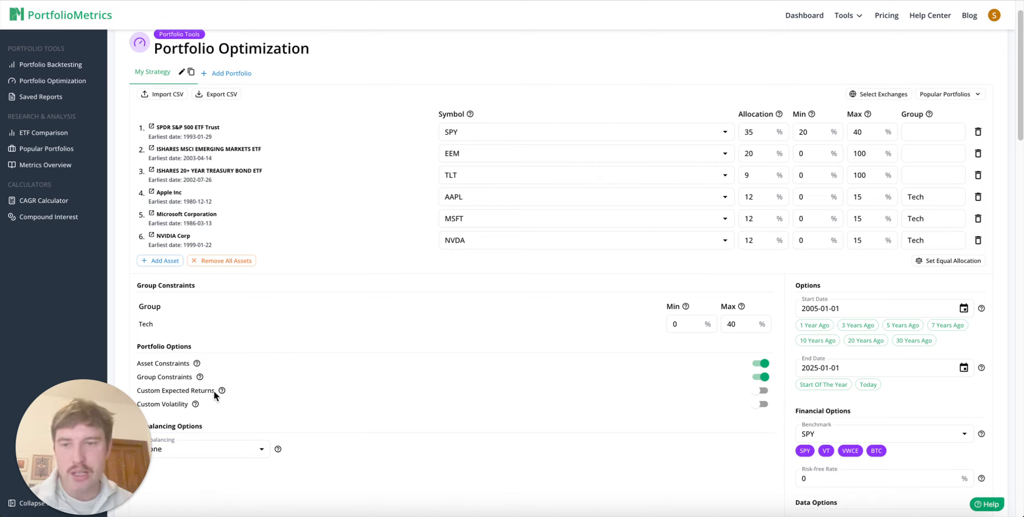
left_click(761, 391)
left_click(763, 415)
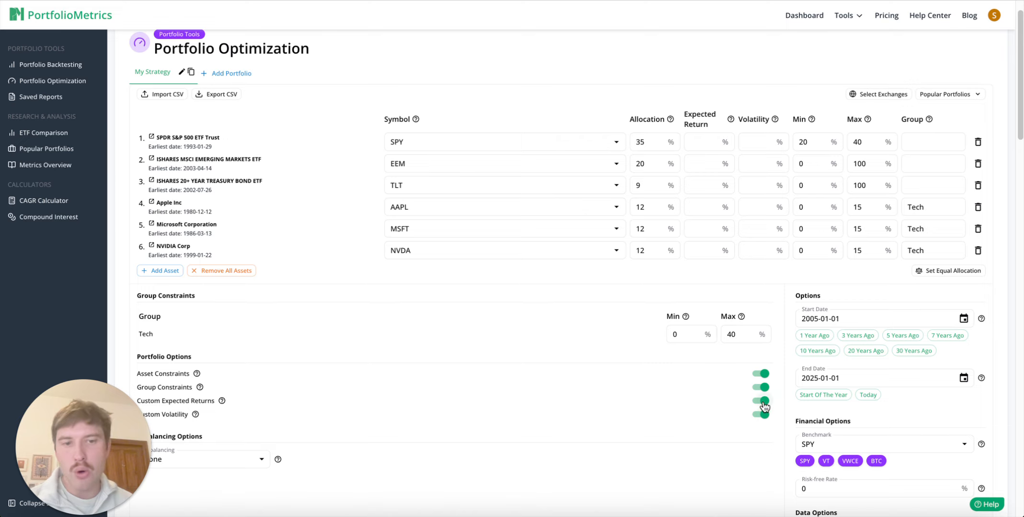
left_click(762, 402)
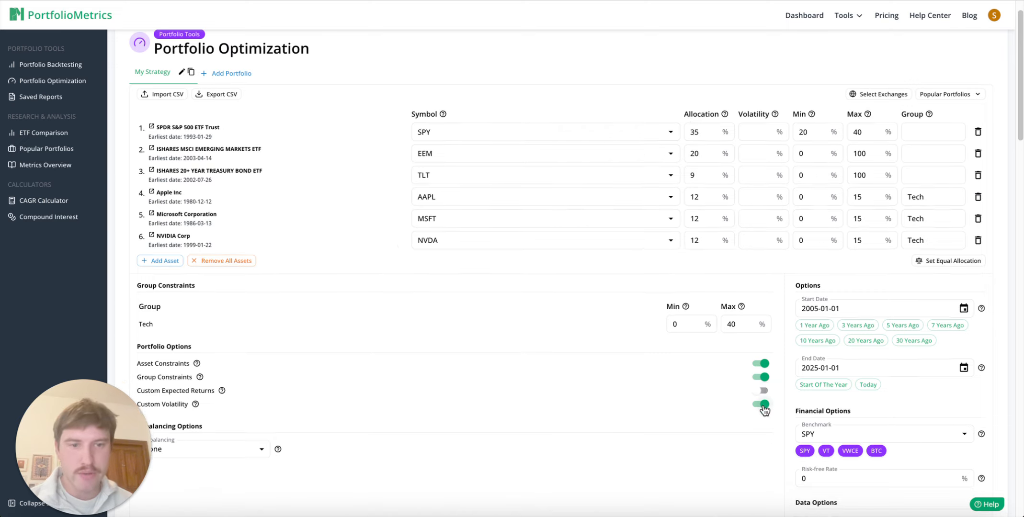
left_click(762, 404)
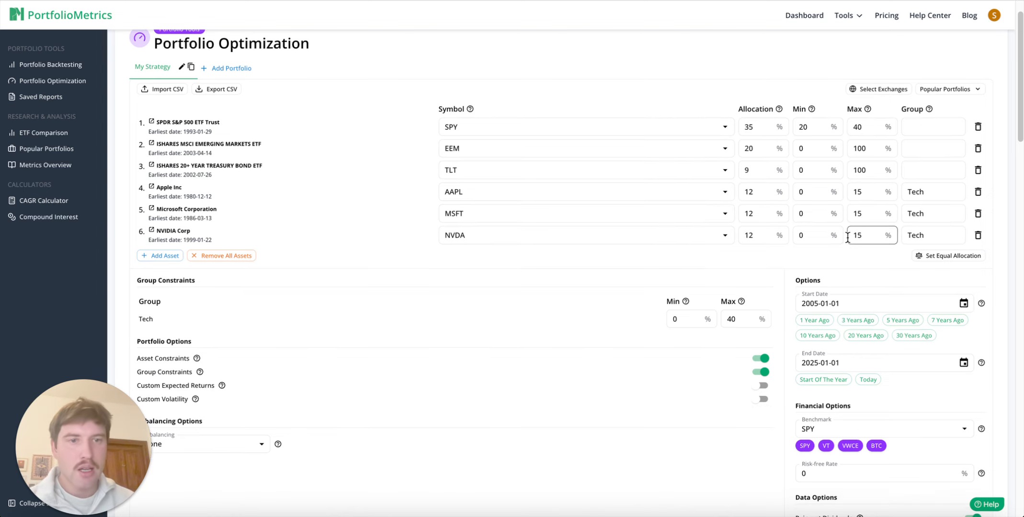
- Set the analysis period to end today and start 20 years ago
scroll(858, 232, "down", 5)
scroll(861, 219, "up", 1)
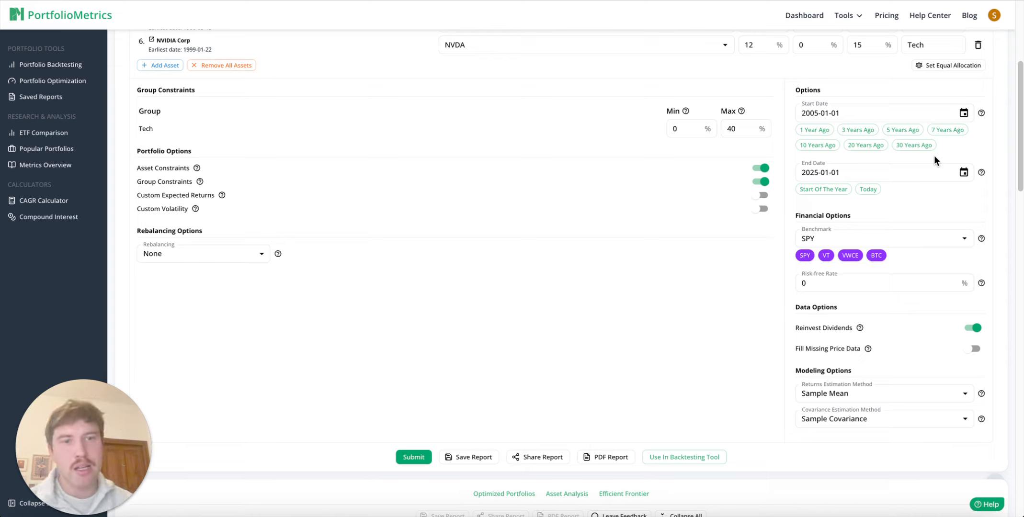
left_click(868, 190)
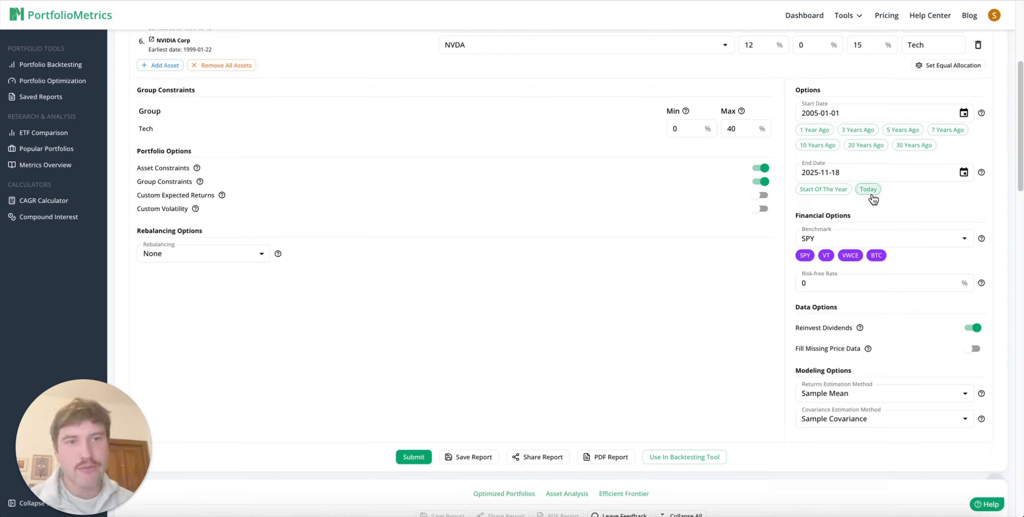
left_click(874, 150)
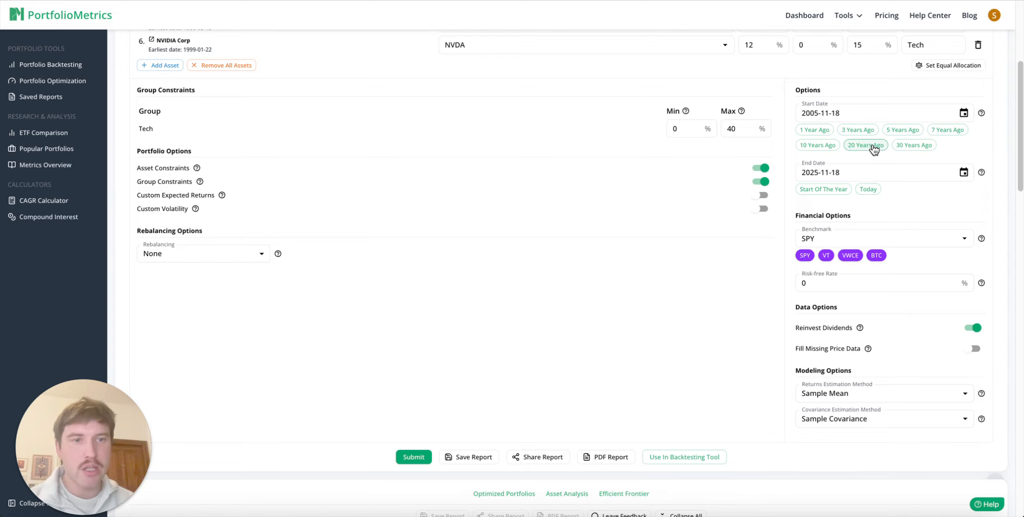
- Set the benchmark to VT and the risk-free rate to 2.5%
scroll(911, 185, "down", 1)
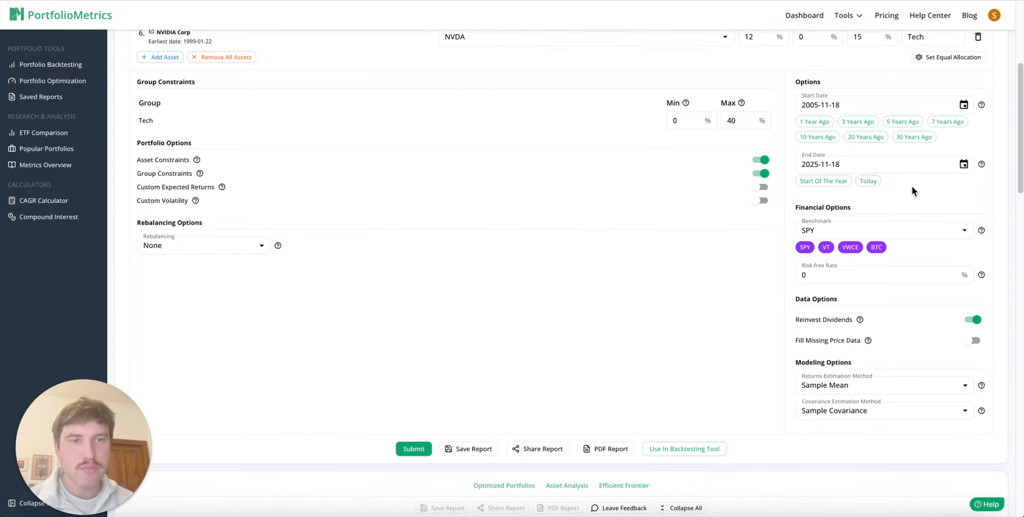
scroll(911, 190, "down", 1)
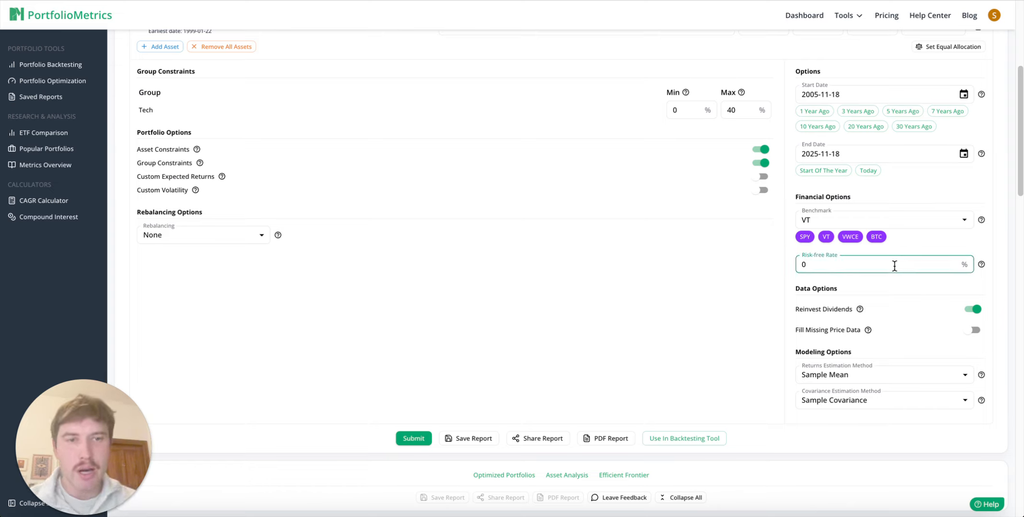
type("2.5")
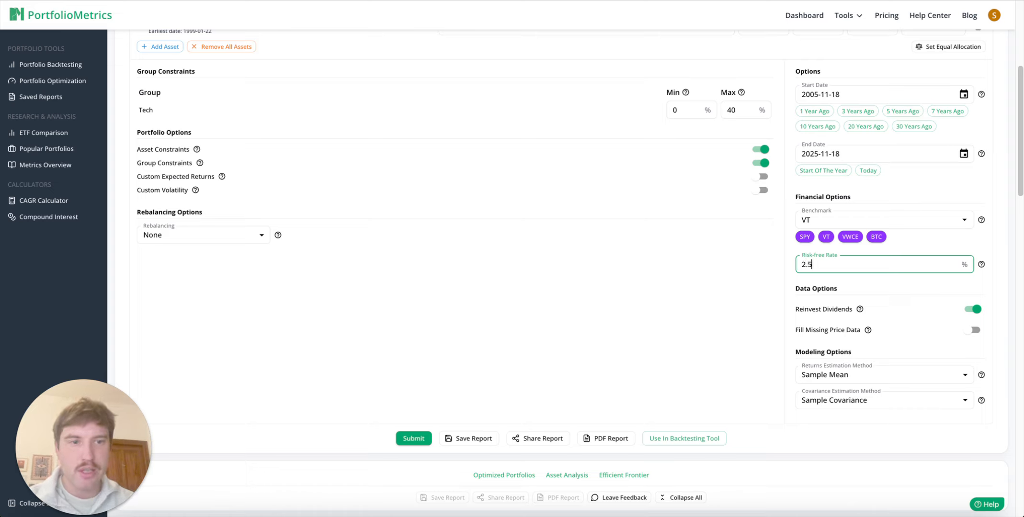
left_click(1003, 270)
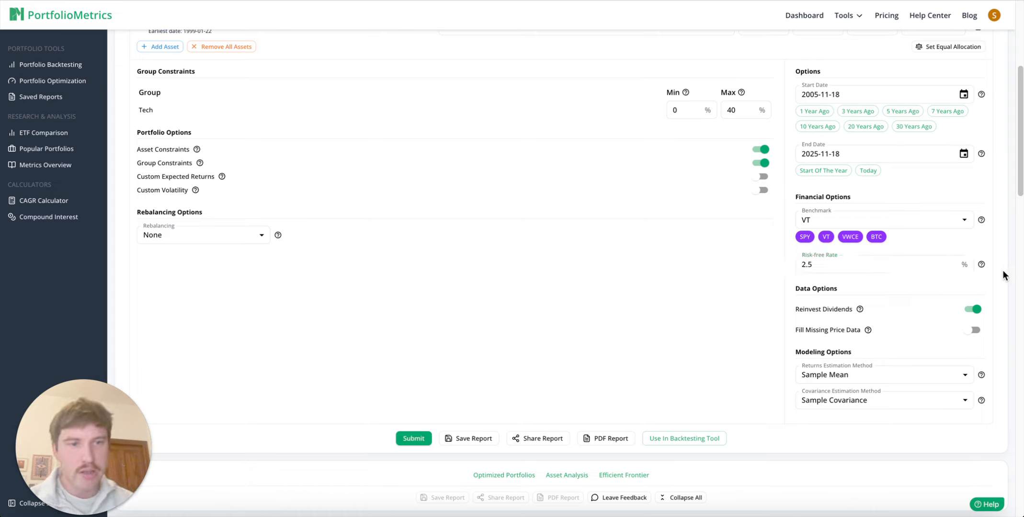
- Review the available returns and covariance estimation methods, and read the help explanation for the returns estimation method
scroll(831, 278, "down", 1)
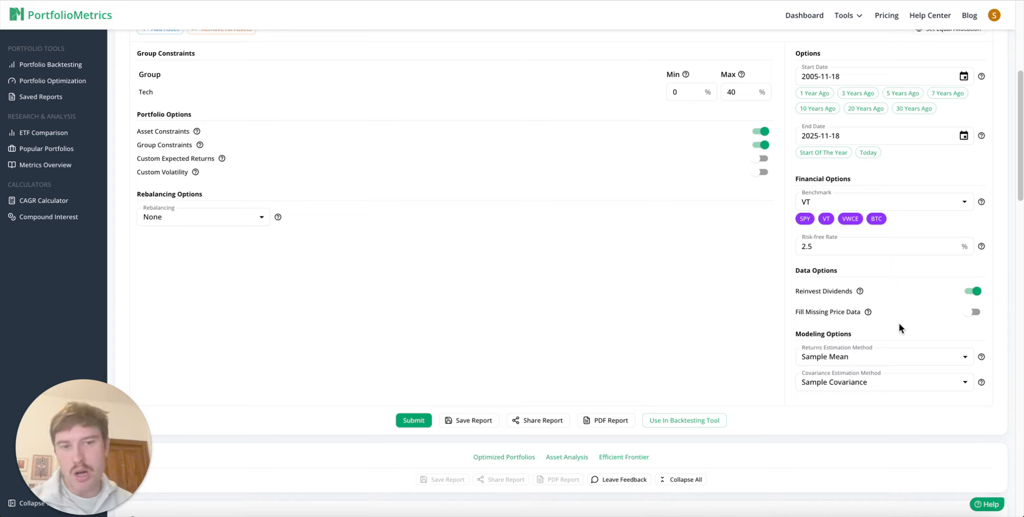
left_click(962, 359)
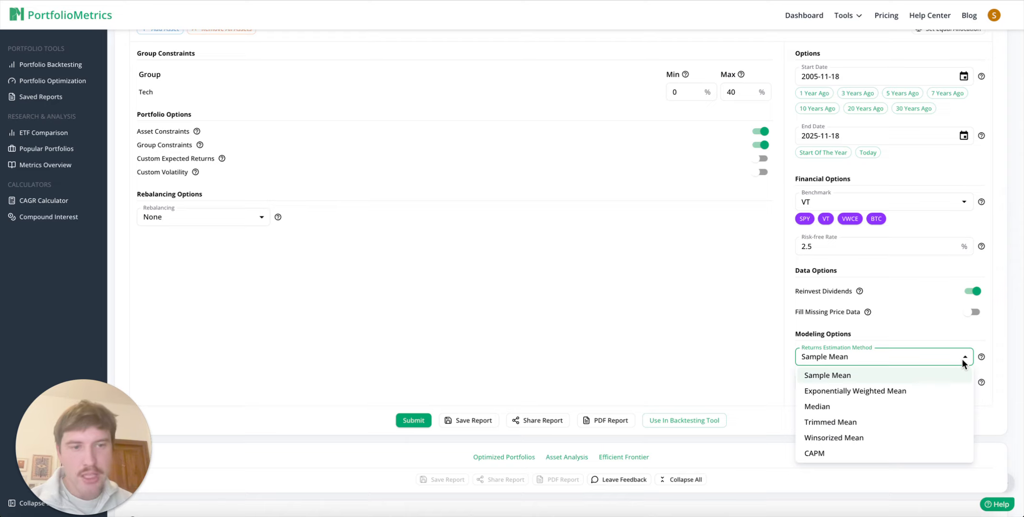
left_click(962, 358)
left_click(964, 383)
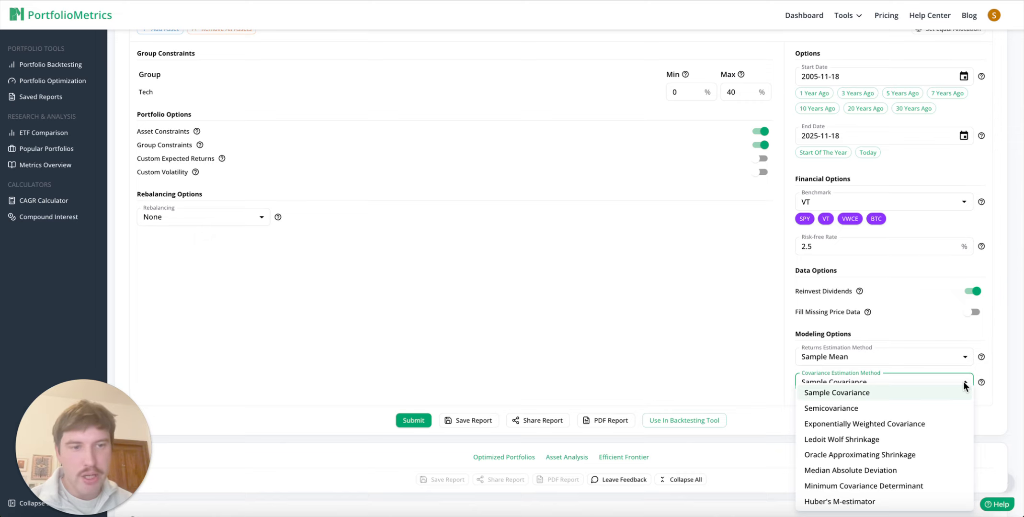
left_click(984, 360)
mouse_move(981, 357)
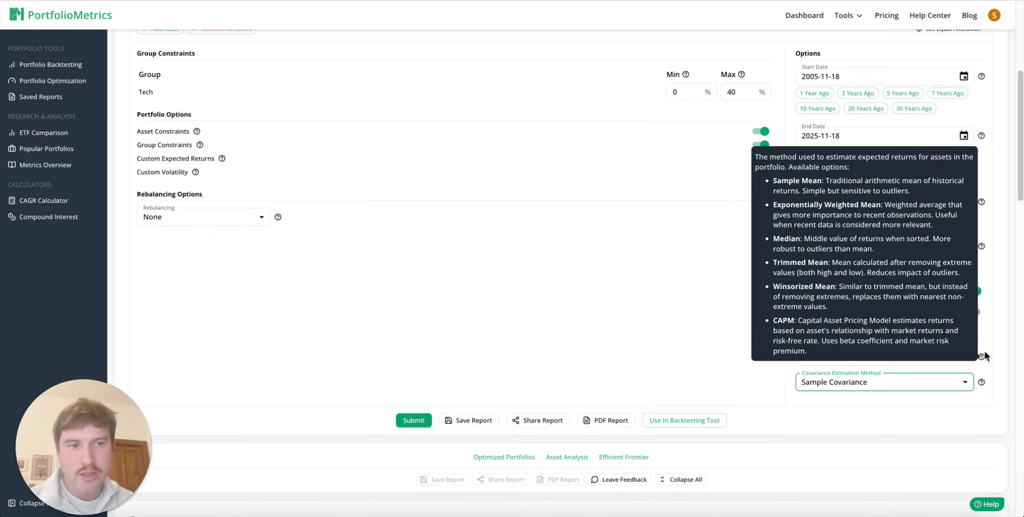
- Set the portfolio's rebalancing frequency to Monthly
left_click(990, 341)
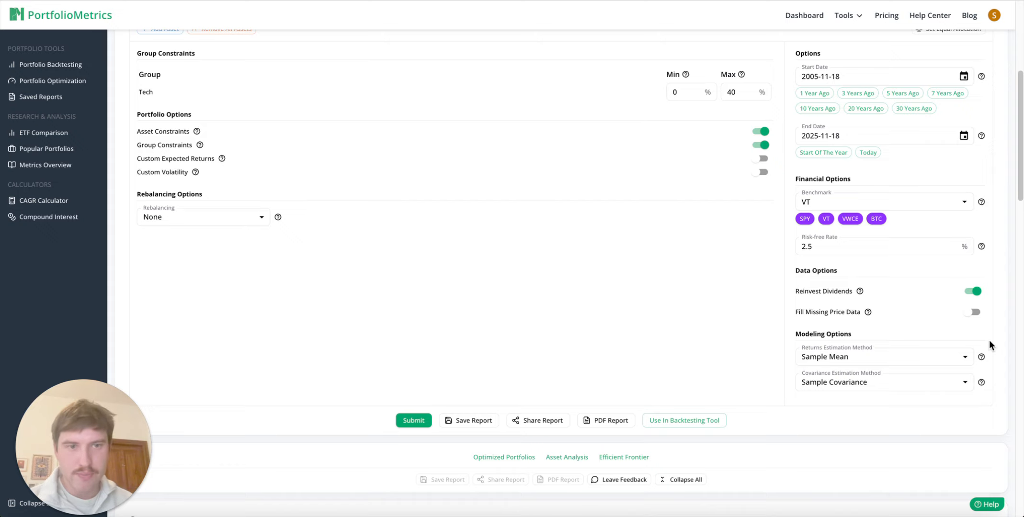
scroll(654, 288, "up", 1)
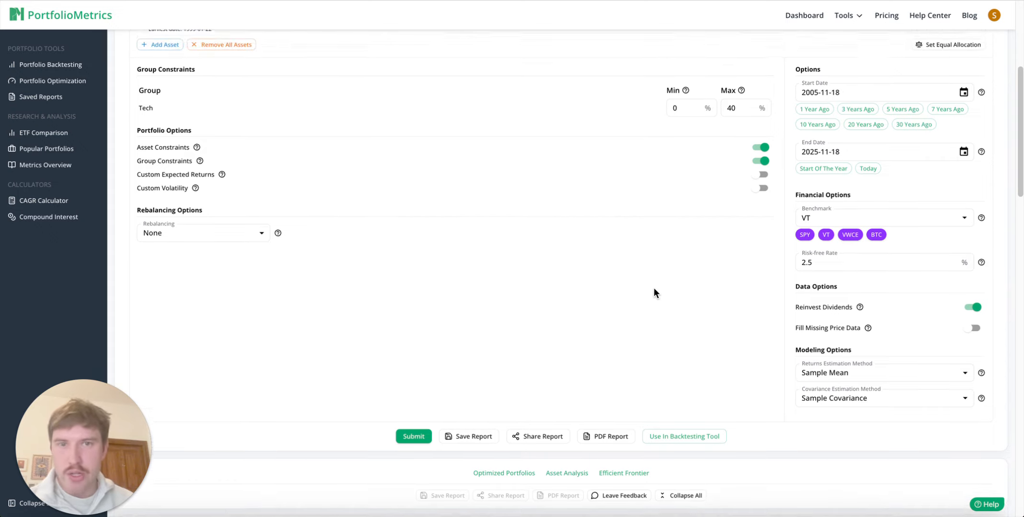
scroll(654, 293, "up", 2)
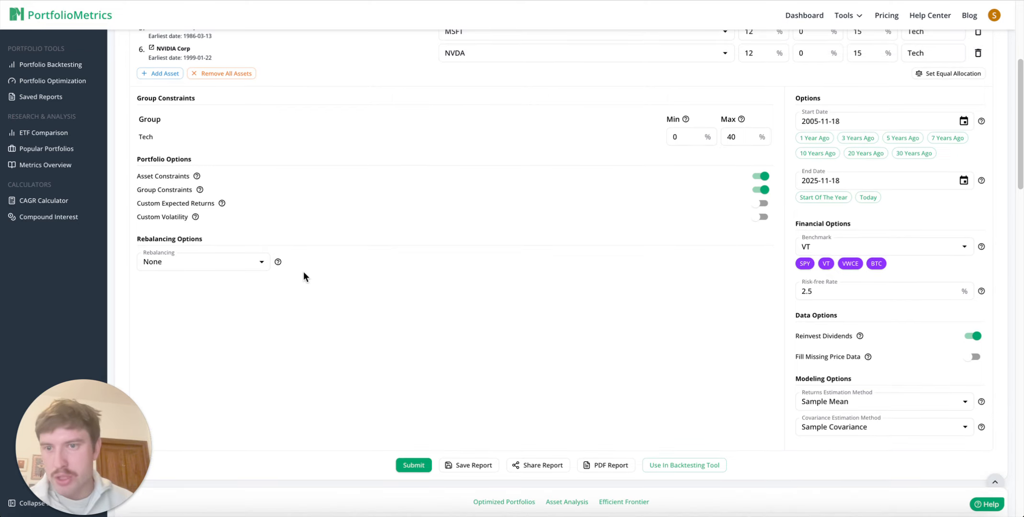
left_click(261, 265)
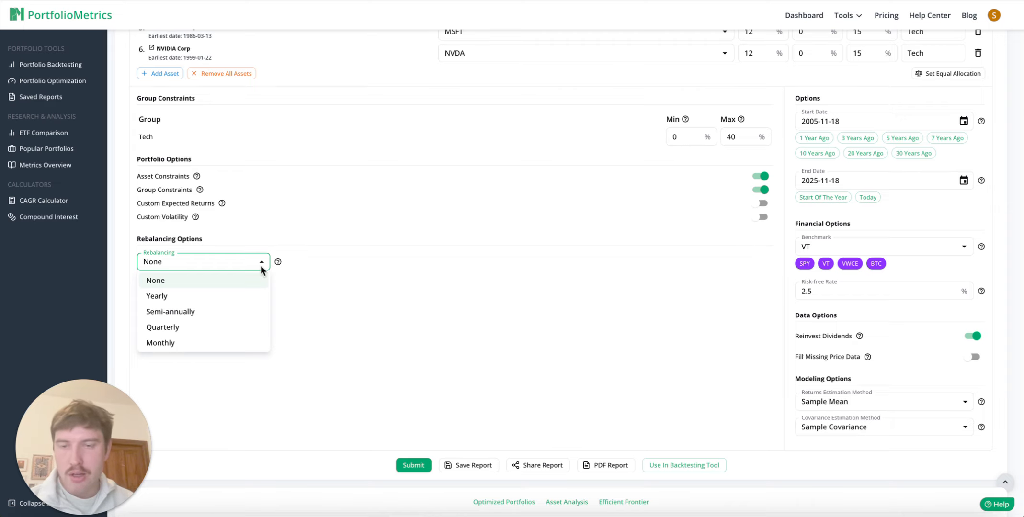
left_click(225, 344)
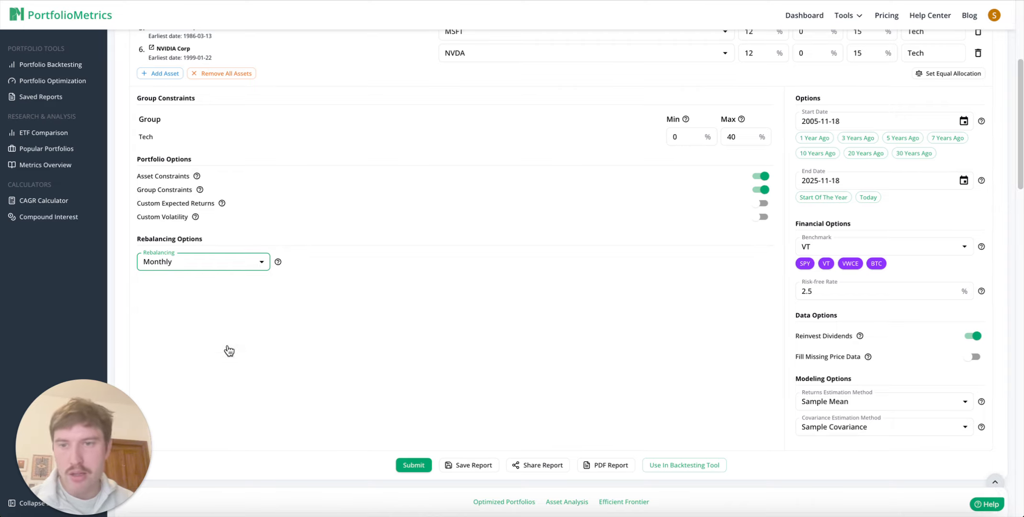
left_click(369, 292)
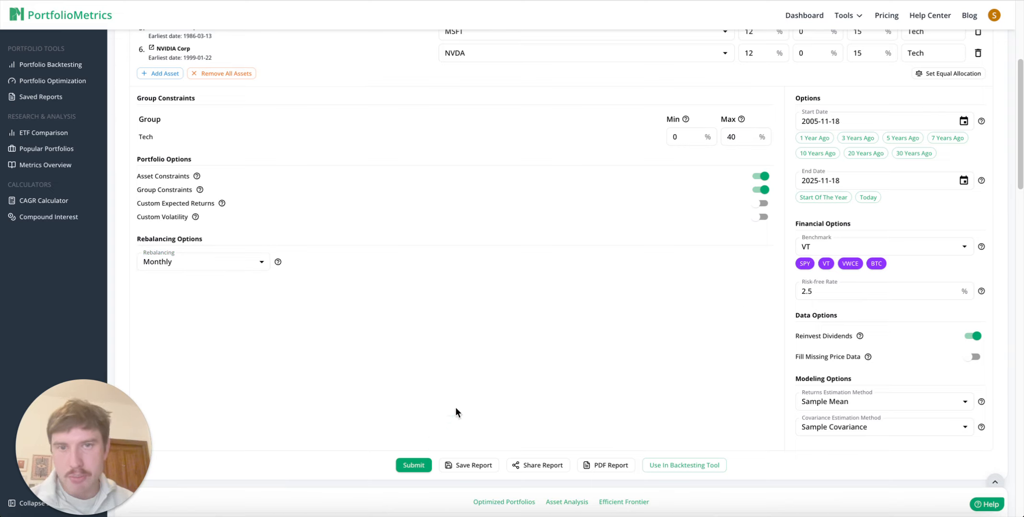
- Add a second portfolio filled with the popular FAANG Portfolio, and submit the optimization for calculation
scroll(482, 367, "up", 5)
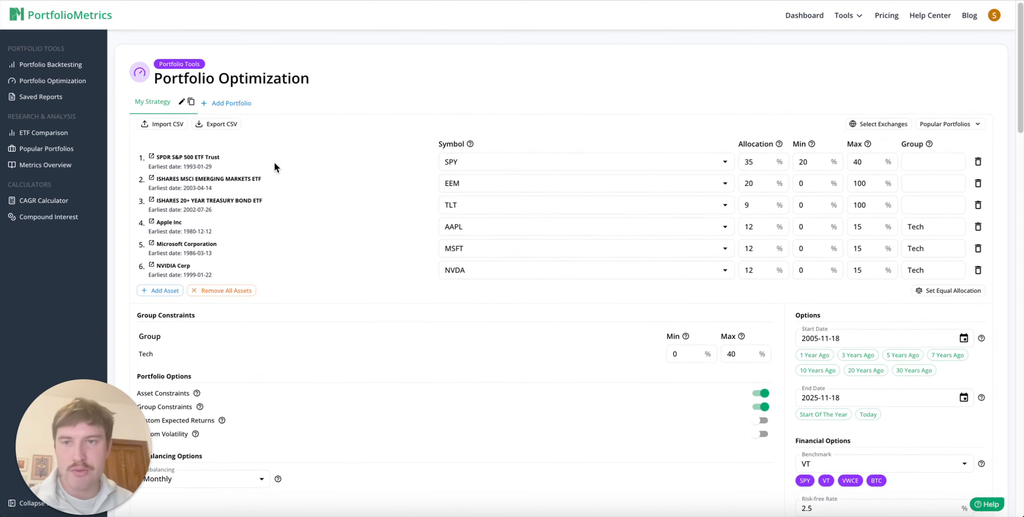
left_click(232, 103)
left_click(974, 123)
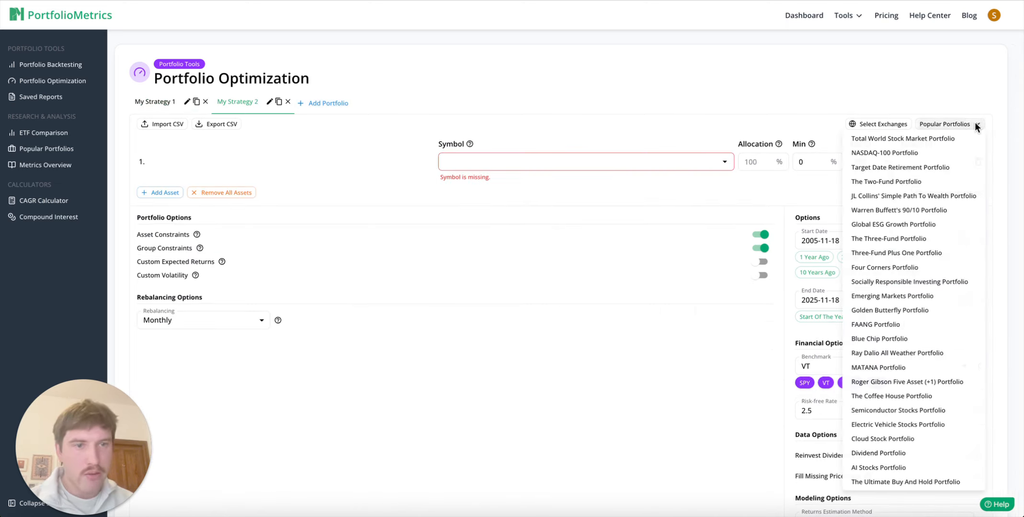
left_click(899, 325)
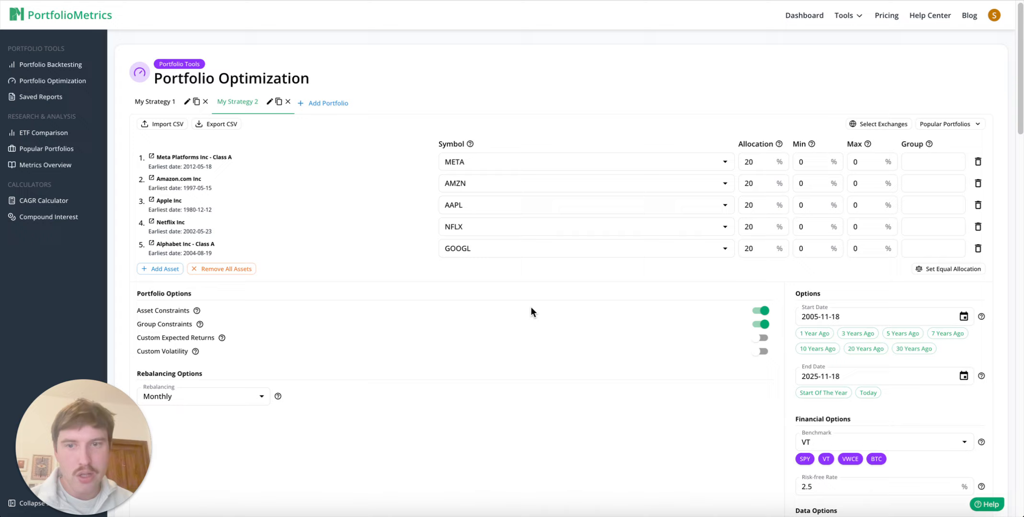
scroll(530, 307, "down", 4)
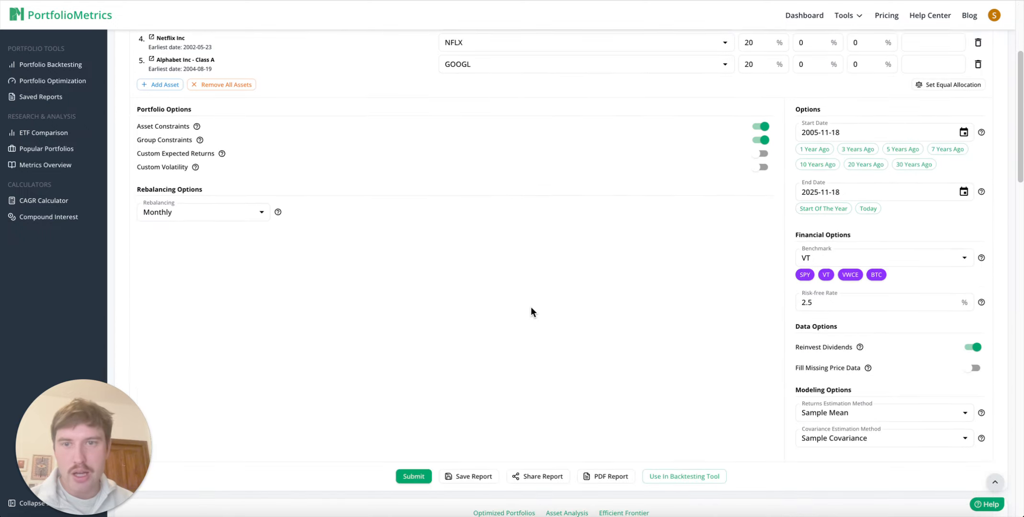
left_click(425, 479)
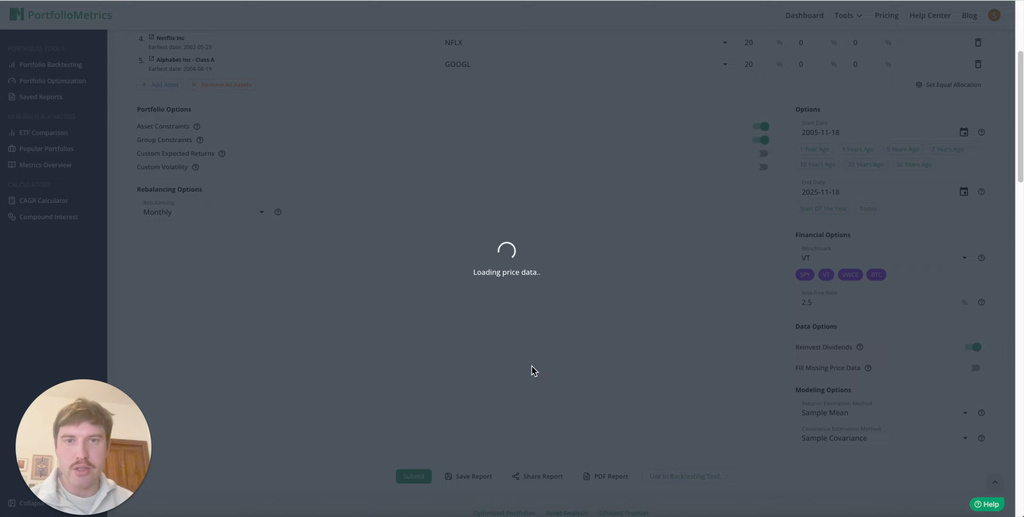